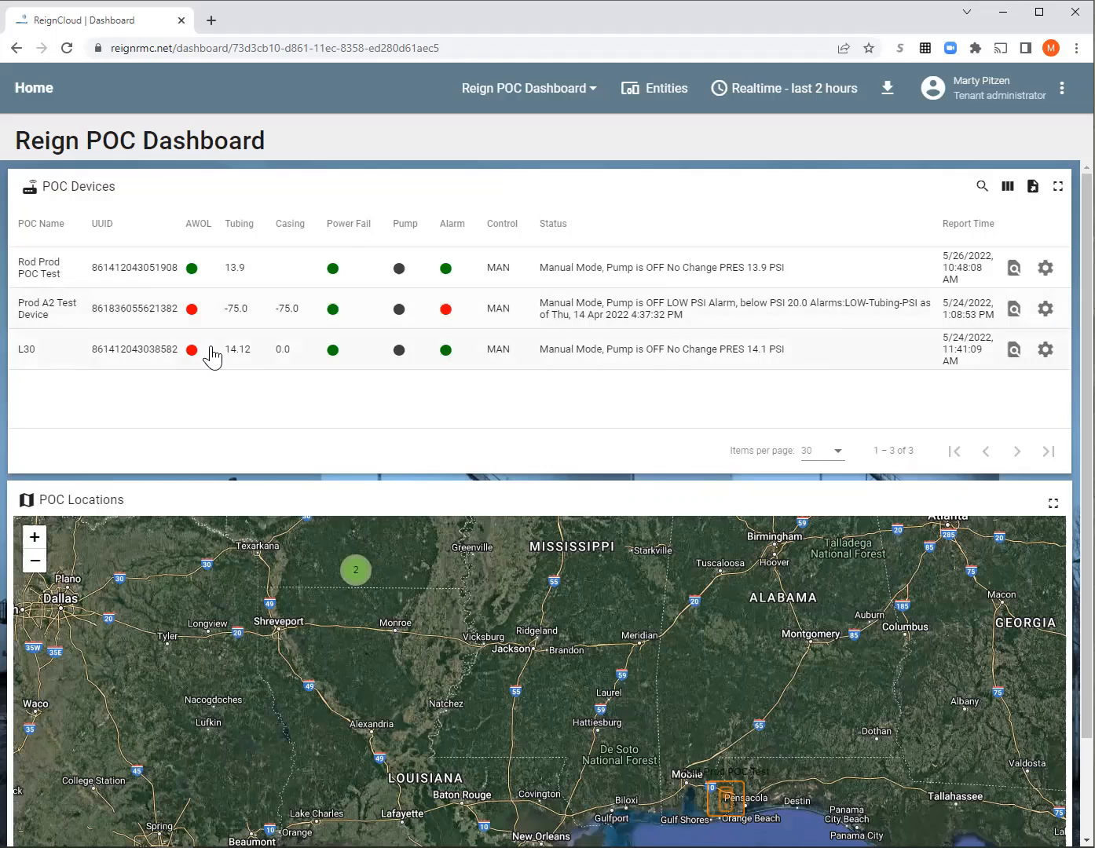
Step: Open the Rod Prod POC Test device and review its gauges, pressure chart, alarms and report table
{"action": "left_click", "coordinate": [74, 282]}
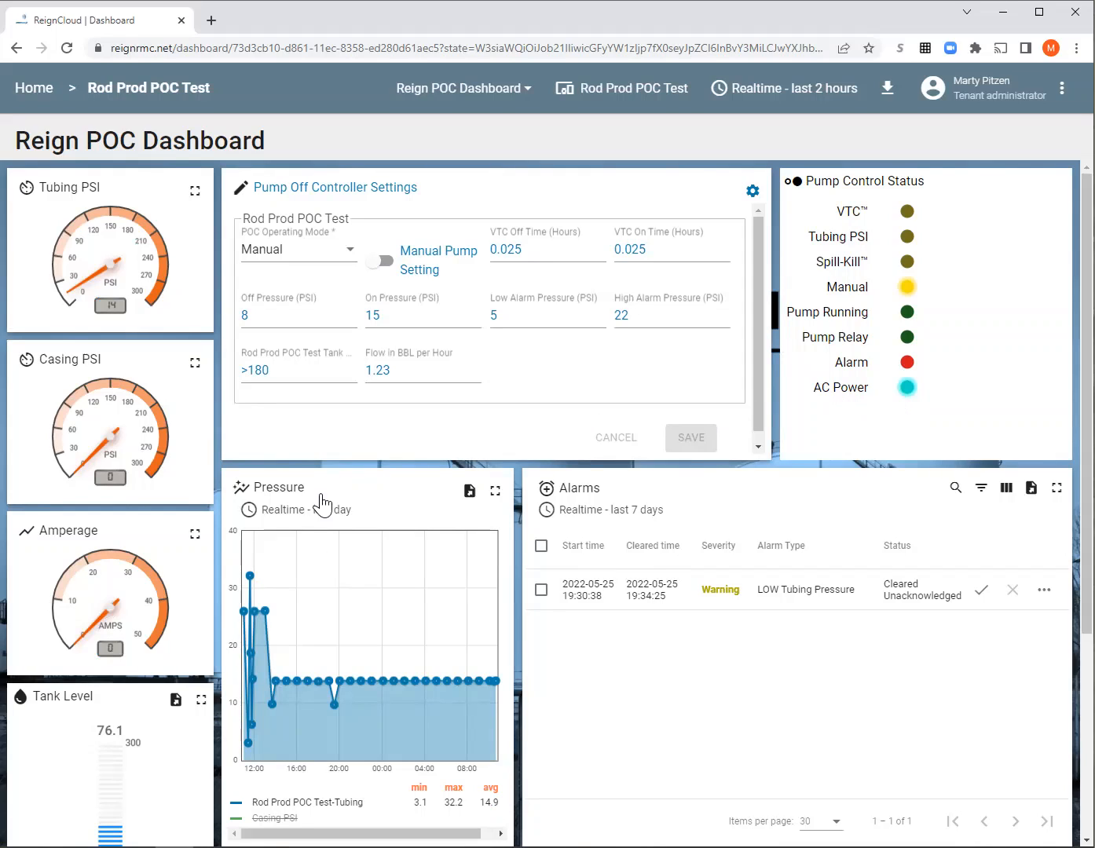
{"action": "mouse_move", "coordinate": [384, 677]}
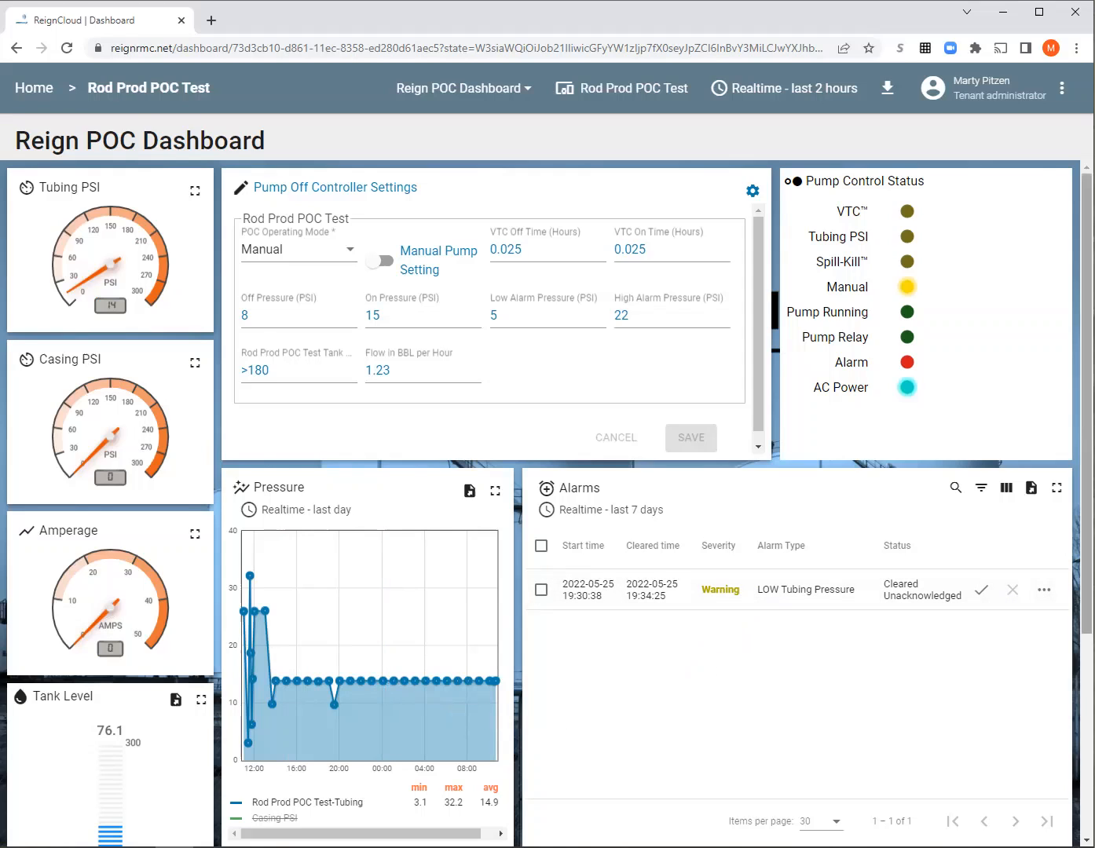
{"action": "scroll", "coordinate": [550, 502], "scroll_direction": "down", "scroll_amount": 4}
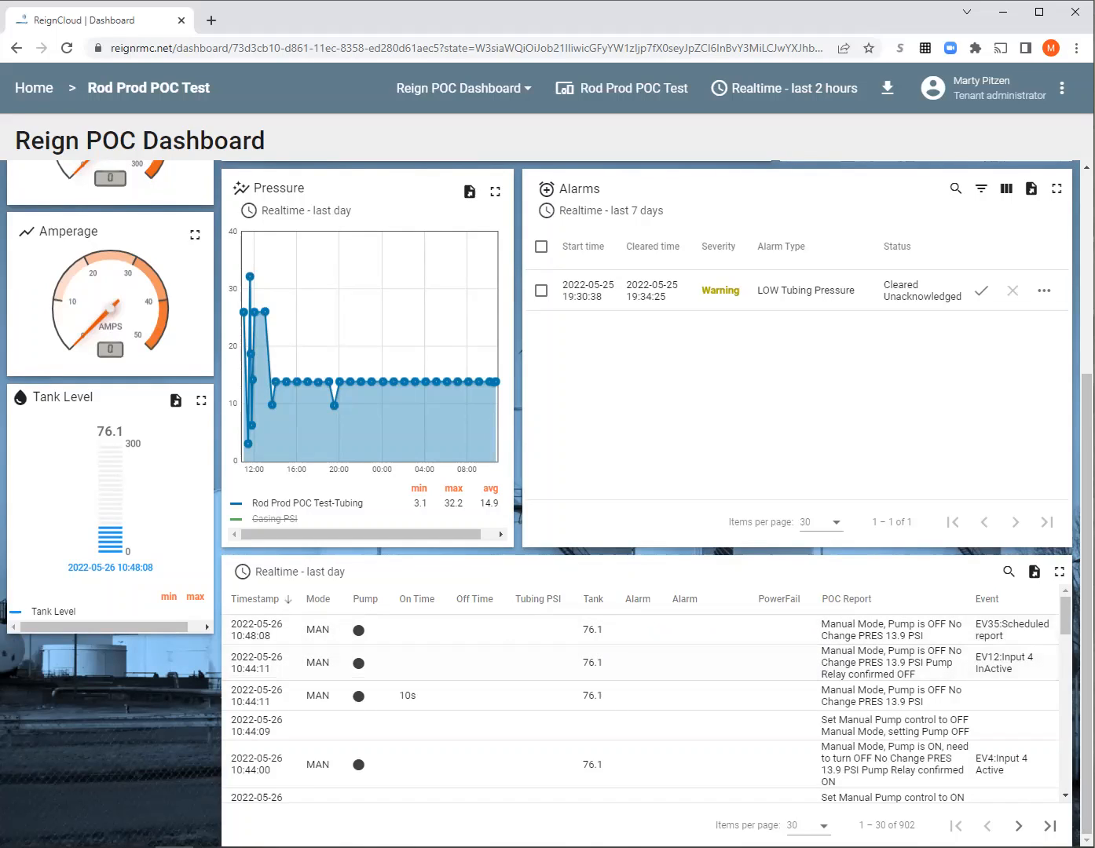
{"action": "scroll", "coordinate": [956, 361], "scroll_direction": "up", "scroll_amount": 4}
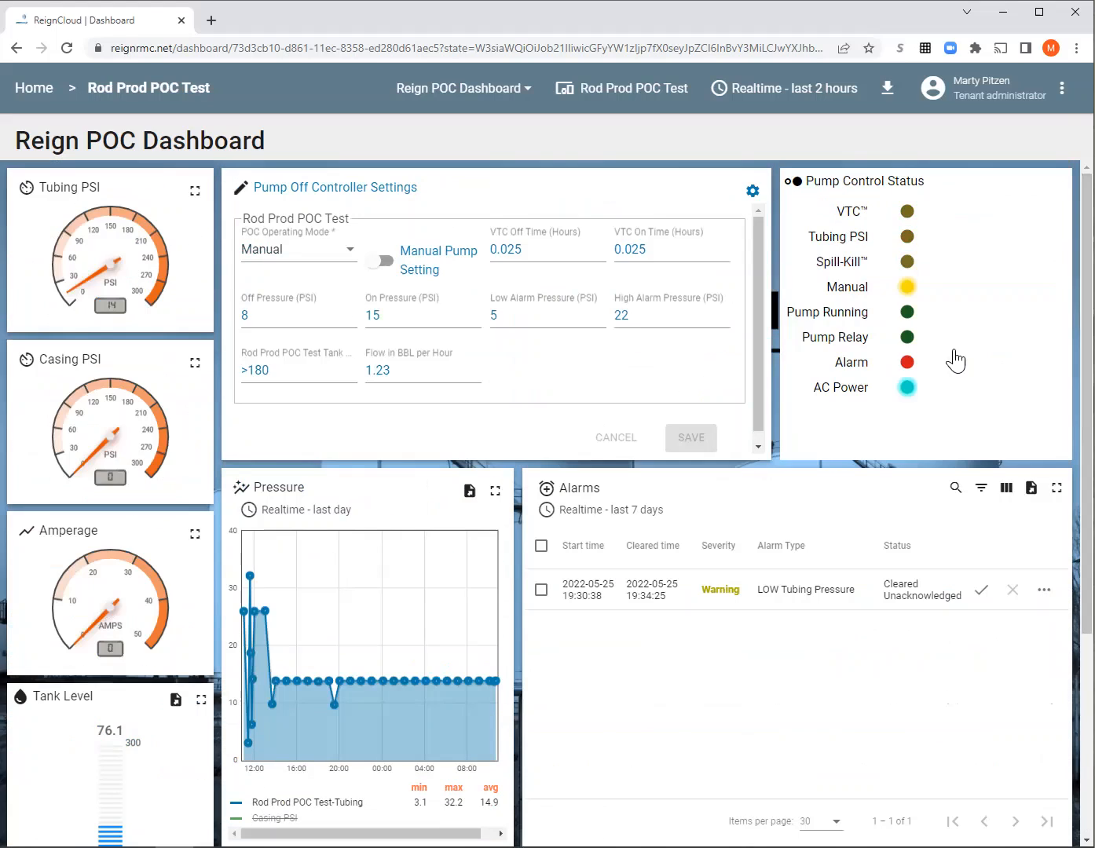
Step: Enable the Manual Pump Setting and save it, and switch the setting back off and save again
{"action": "left_click", "coordinate": [379, 263]}
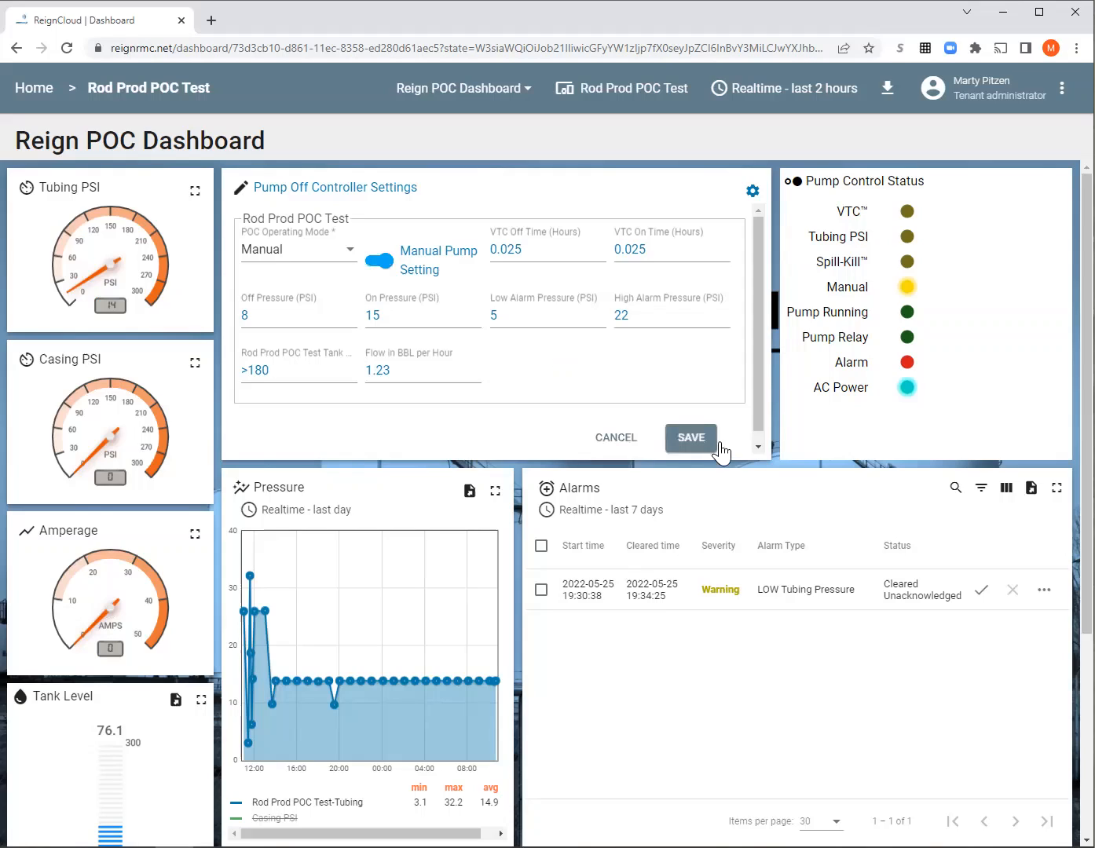
{"action": "left_click", "coordinate": [693, 440]}
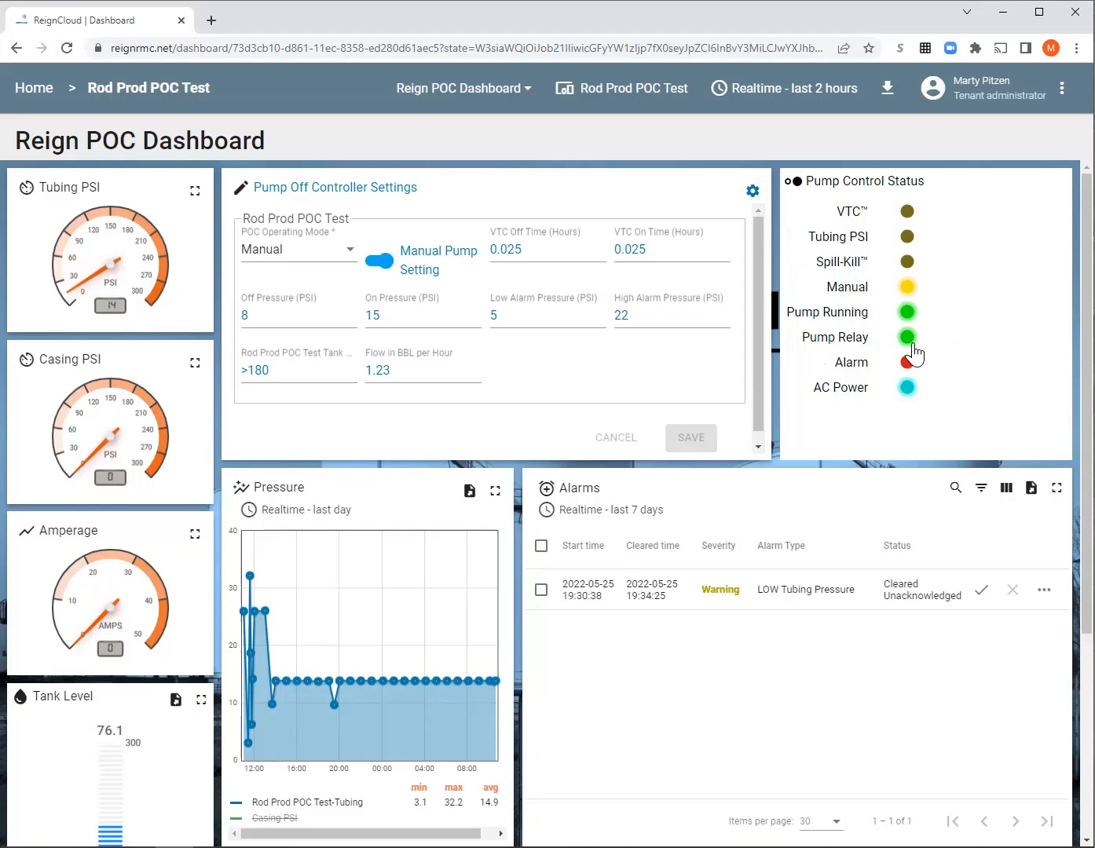
{"action": "left_click", "coordinate": [389, 267]}
{"action": "left_click", "coordinate": [691, 440]}
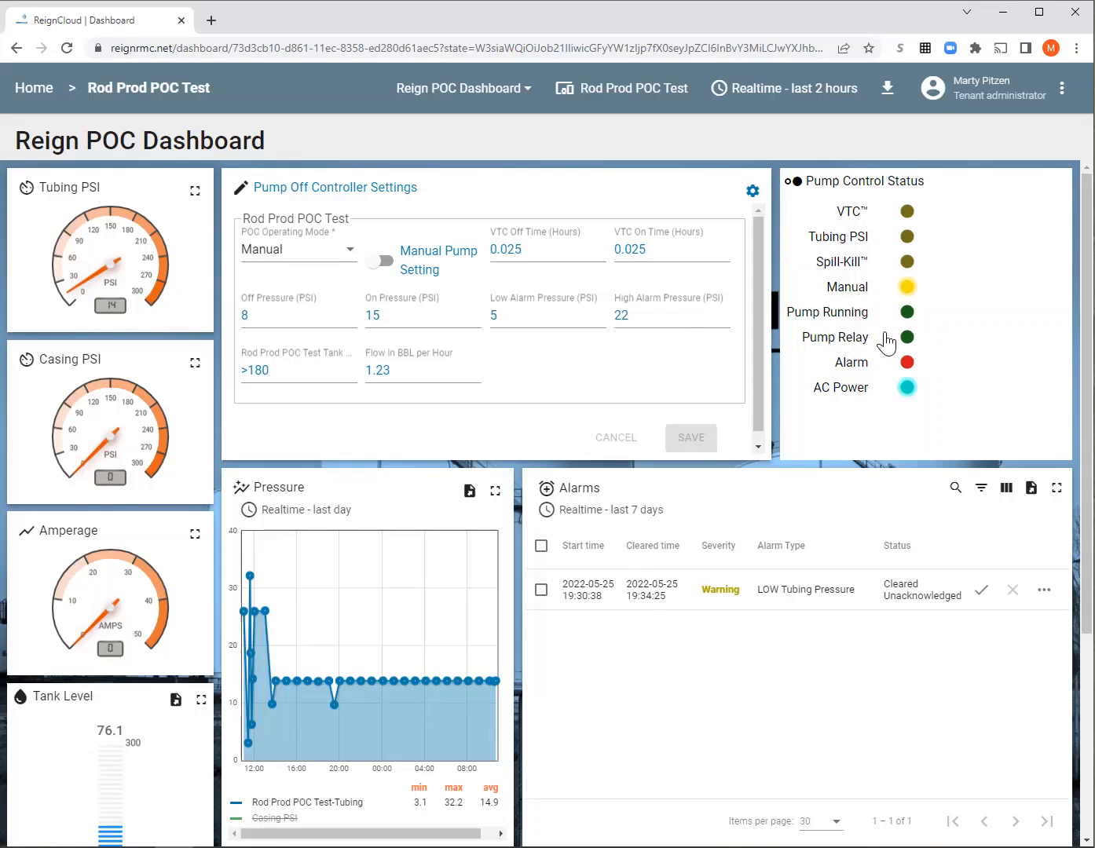
Step: Set the POC operating mode to Spill-Kill and save the controller settings
{"action": "left_click", "coordinate": [350, 255]}
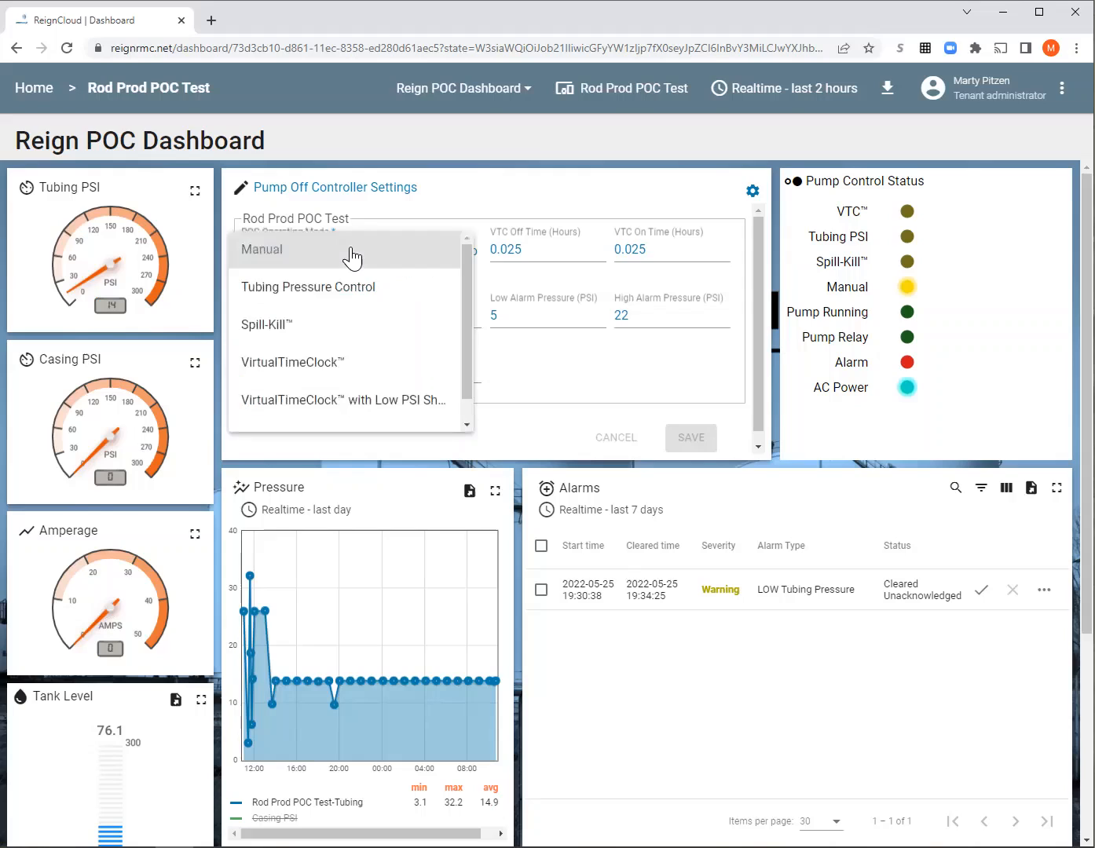
{"action": "left_click", "coordinate": [297, 322]}
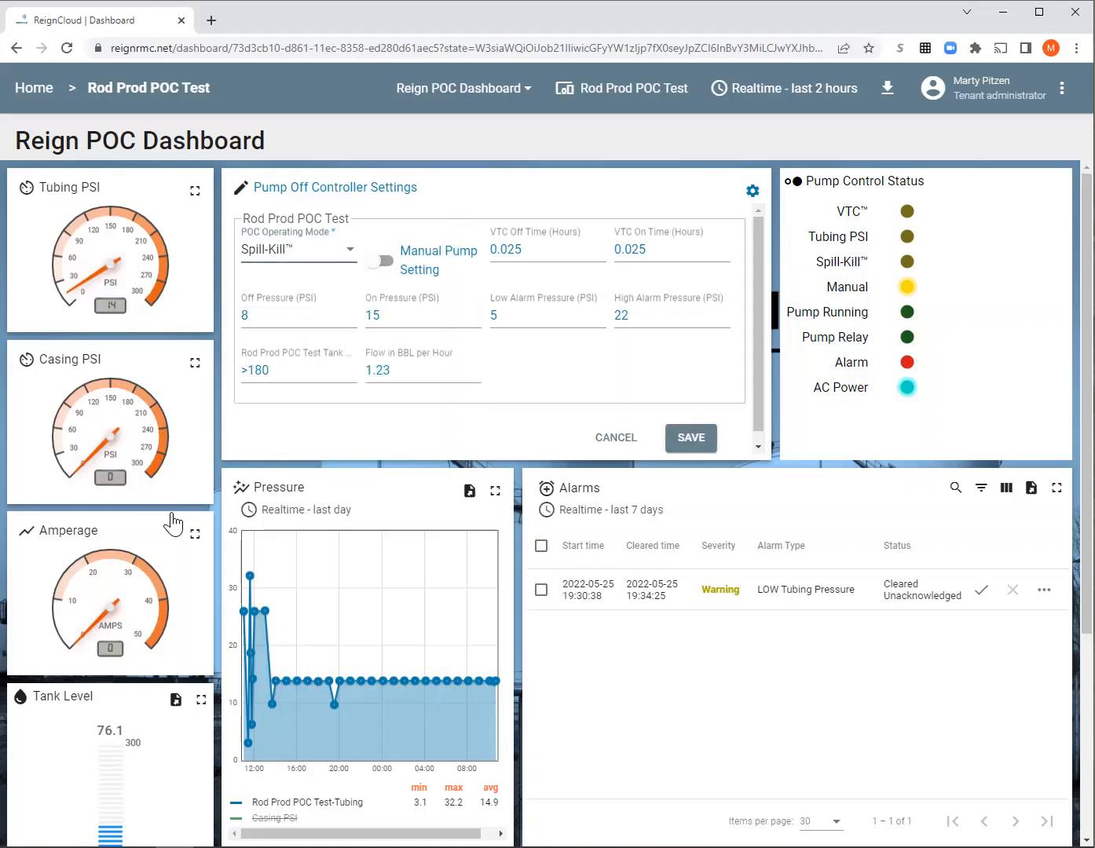
{"action": "scroll", "coordinate": [158, 550], "scroll_direction": "down", "scroll_amount": 1}
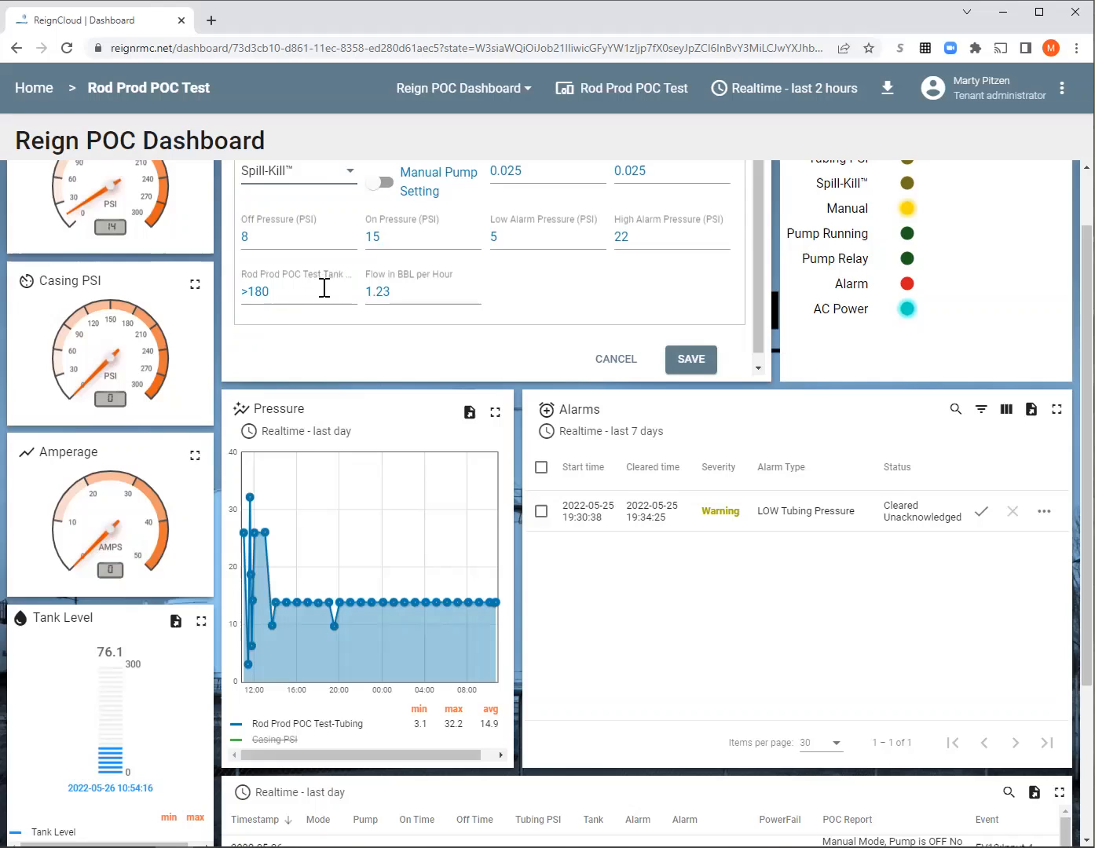
{"action": "scroll", "coordinate": [322, 288], "scroll_direction": "up", "scroll_amount": 1}
{"action": "left_click", "coordinate": [691, 437]}
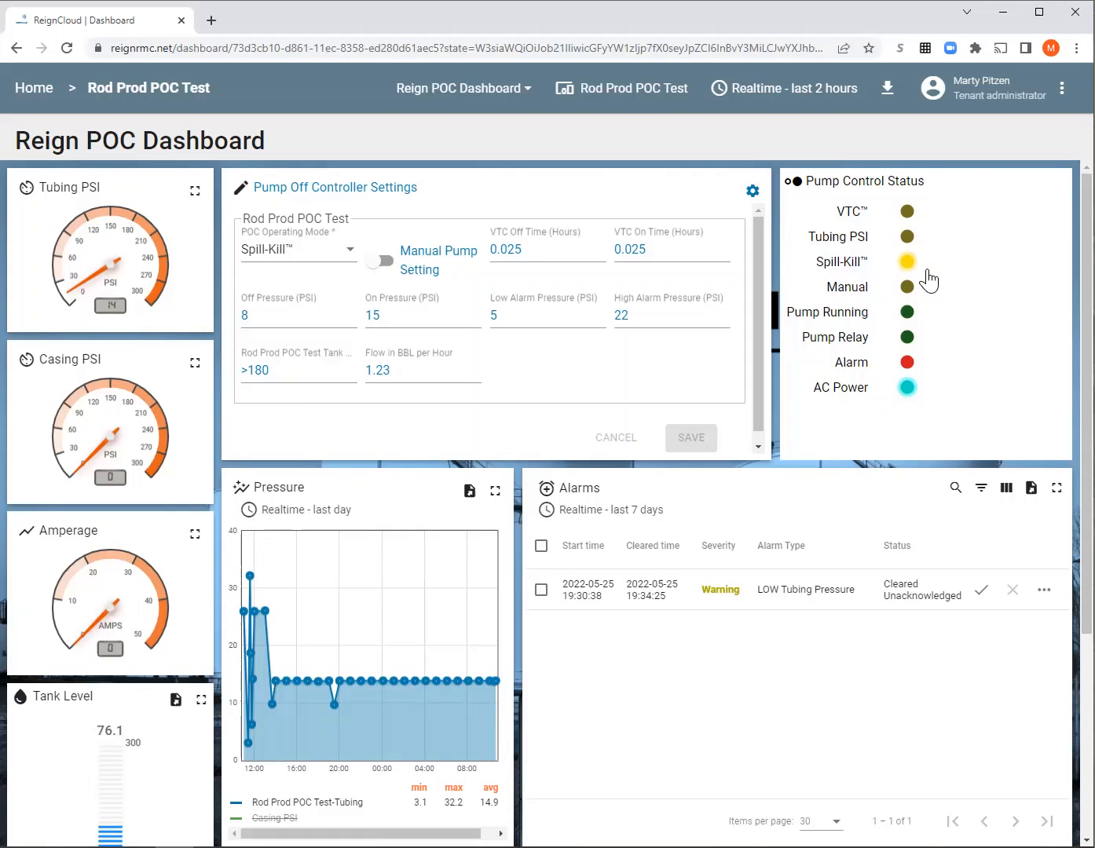
Step: Set the POC operating mode to VirtualTimeClock, save it, and review the logged entries in the POC report table
{"action": "left_click", "coordinate": [349, 258]}
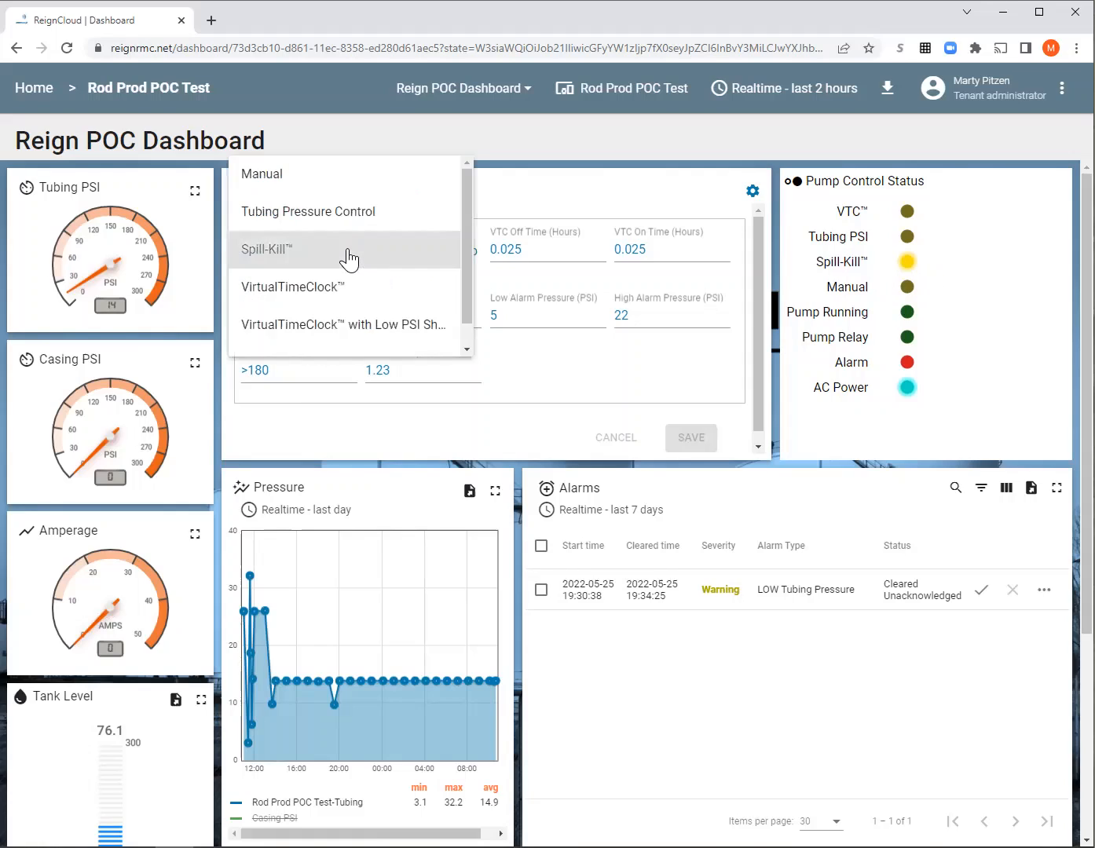
{"action": "left_click", "coordinate": [332, 289]}
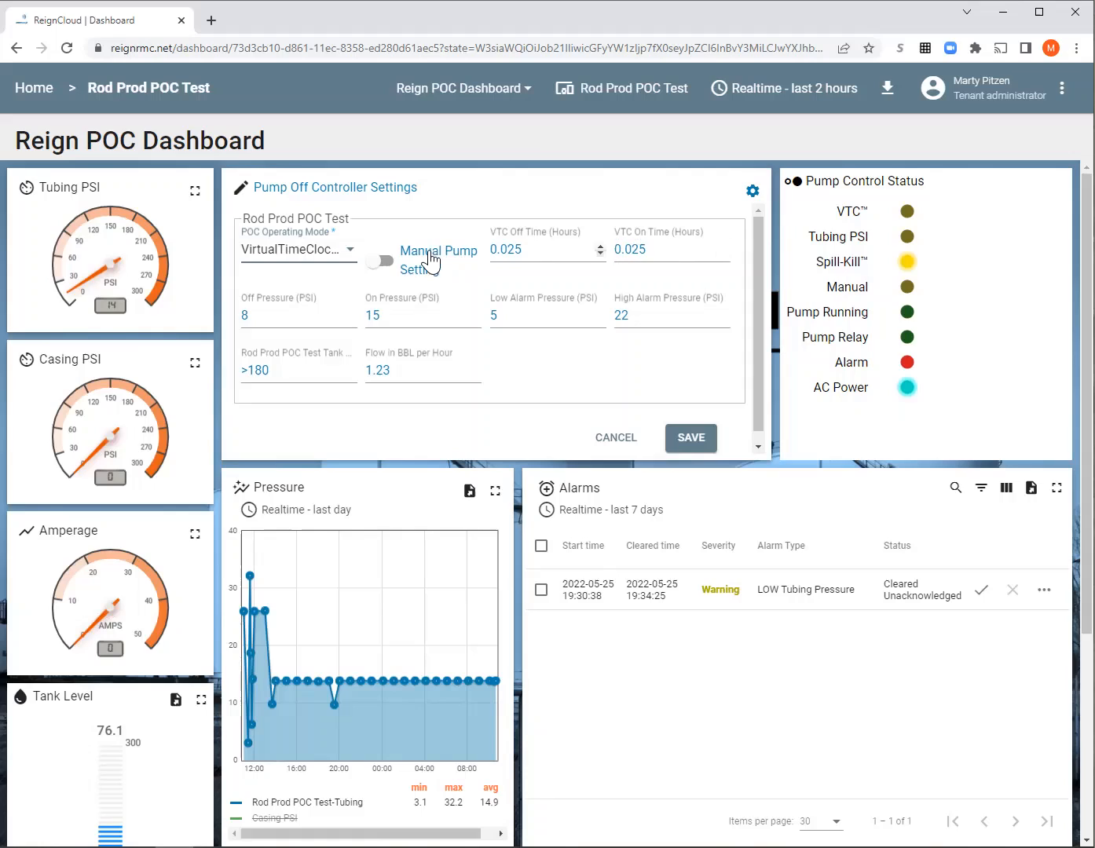
{"action": "left_click", "coordinate": [691, 439]}
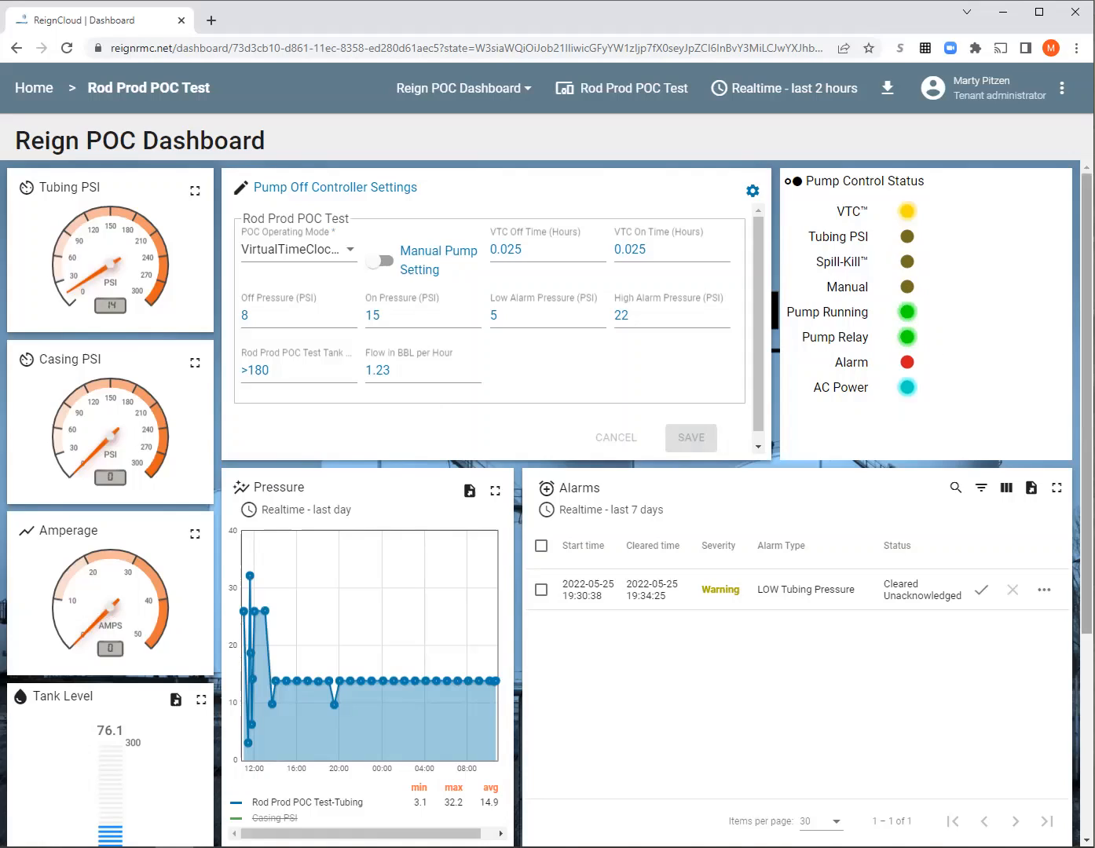
{"action": "scroll", "coordinate": [1087, 393], "scroll_direction": "down", "scroll_amount": 1}
{"action": "scroll", "coordinate": [1087, 393], "scroll_direction": "down", "scroll_amount": 3}
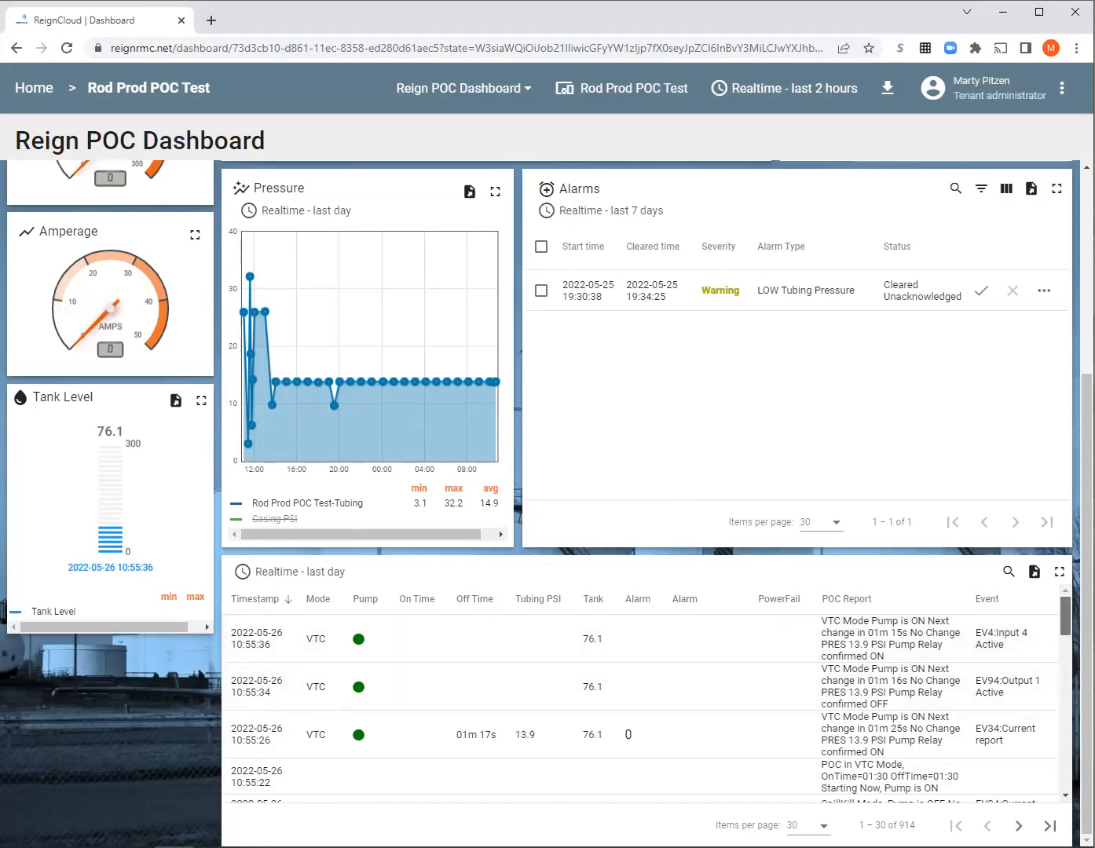
{"action": "scroll", "coordinate": [1052, 629], "scroll_direction": "down", "scroll_amount": 2}
{"action": "scroll", "coordinate": [1052, 673], "scroll_direction": "down", "scroll_amount": 6}
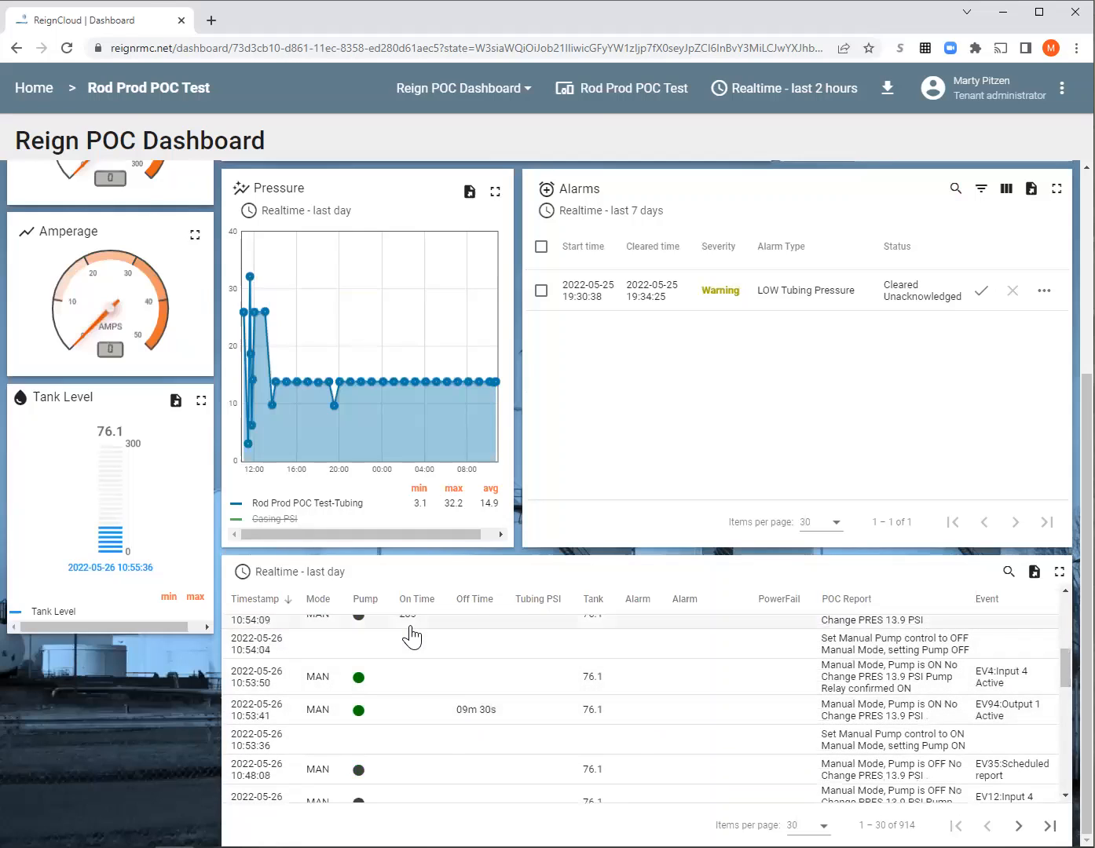
{"action": "scroll", "coordinate": [545, 644], "scroll_direction": "up", "scroll_amount": 8}
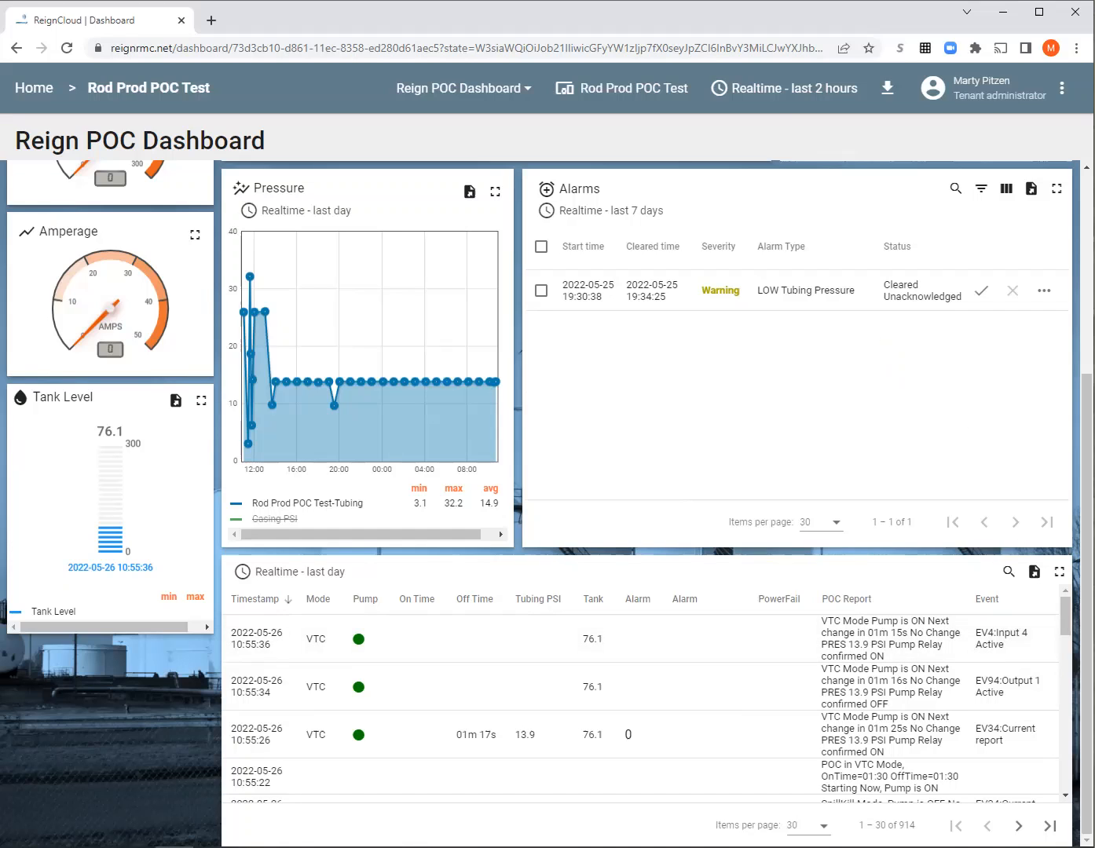
Step: Set the POC operating mode to Tubing Pressure Control, save it, and check the newest entries in the POC report table
{"action": "scroll", "coordinate": [1086, 550], "scroll_direction": "up", "scroll_amount": 4}
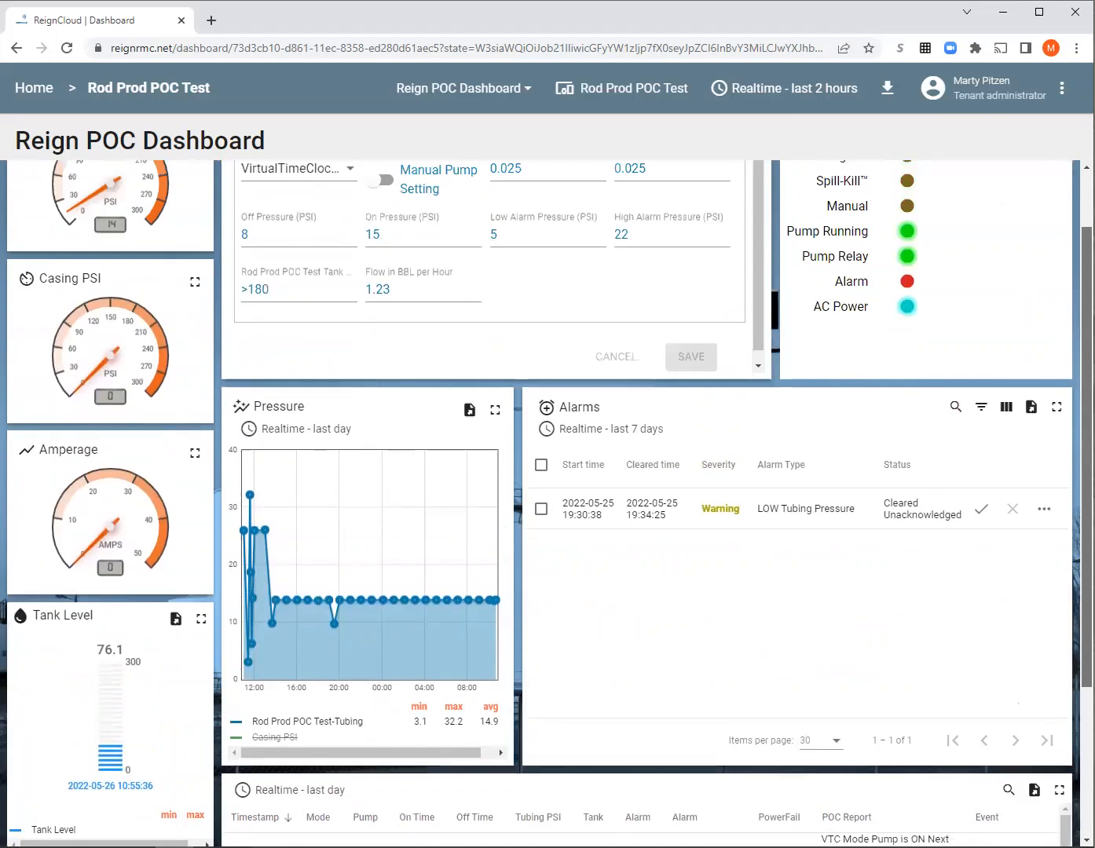
{"action": "left_click", "coordinate": [352, 253]}
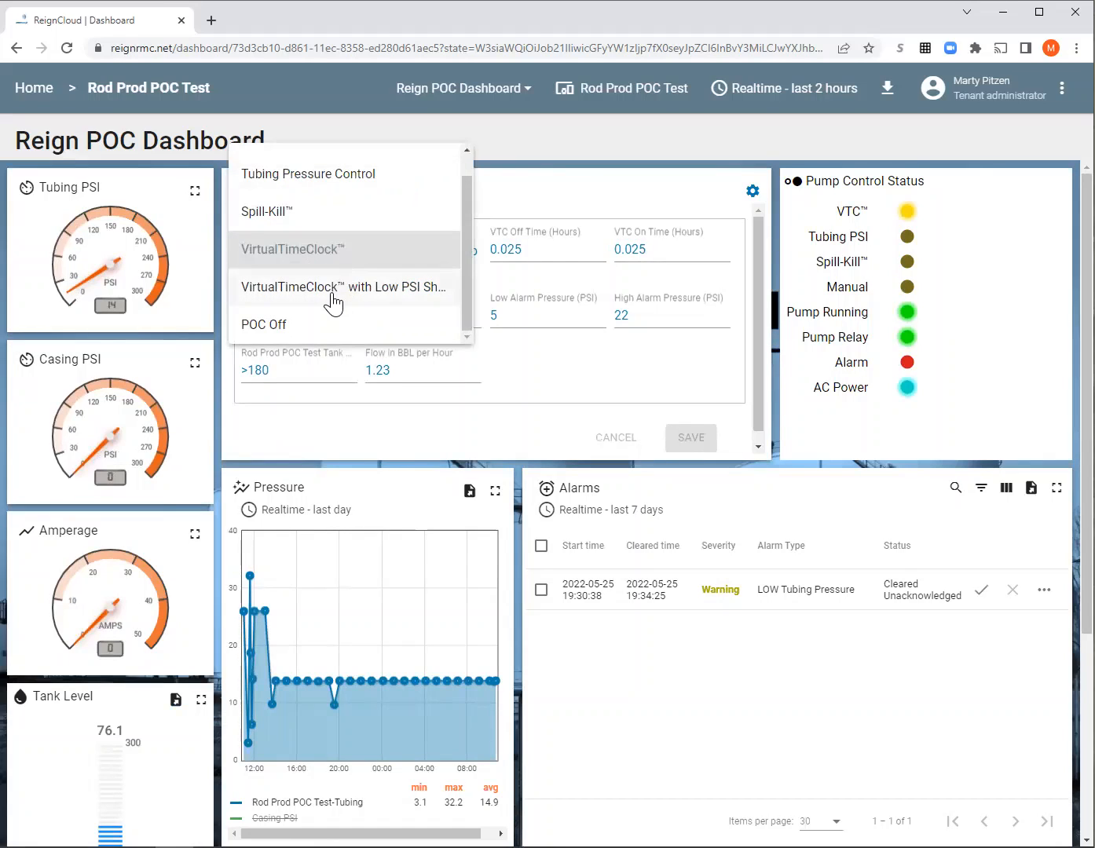
{"action": "scroll", "coordinate": [332, 303], "scroll_direction": "up", "scroll_amount": 1}
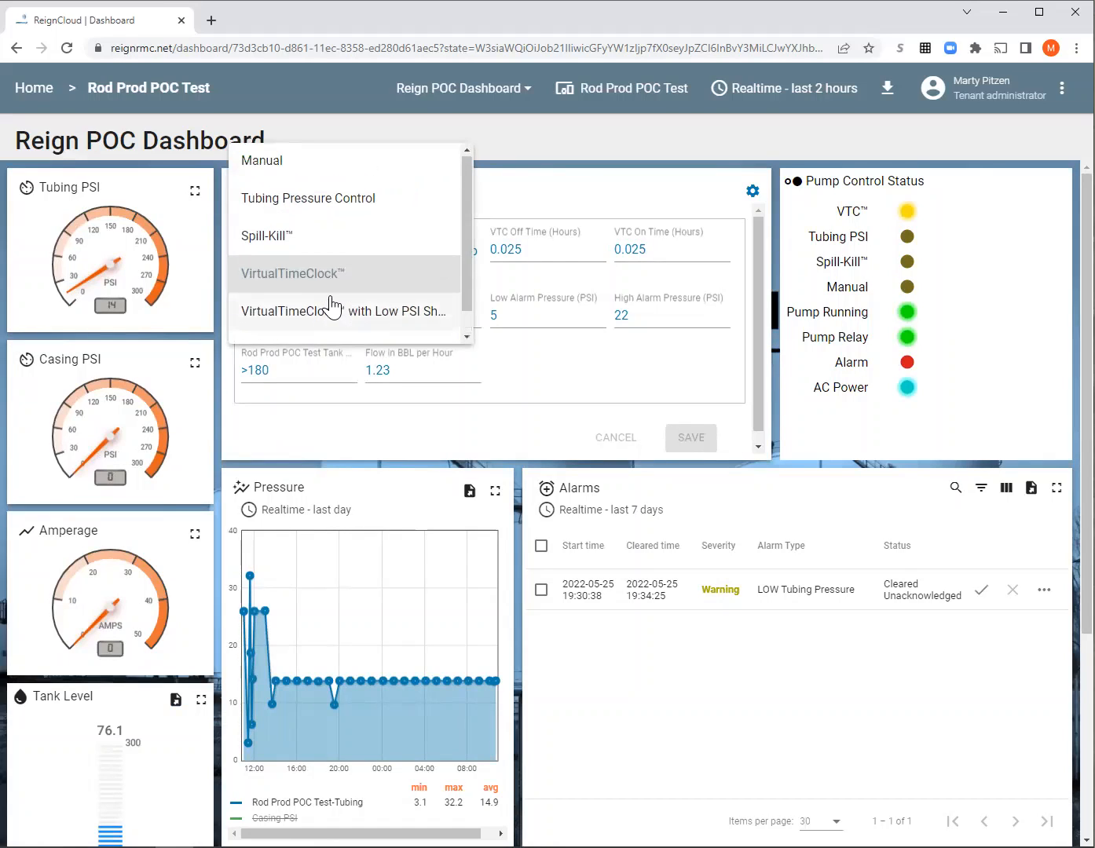
{"action": "left_click", "coordinate": [294, 205]}
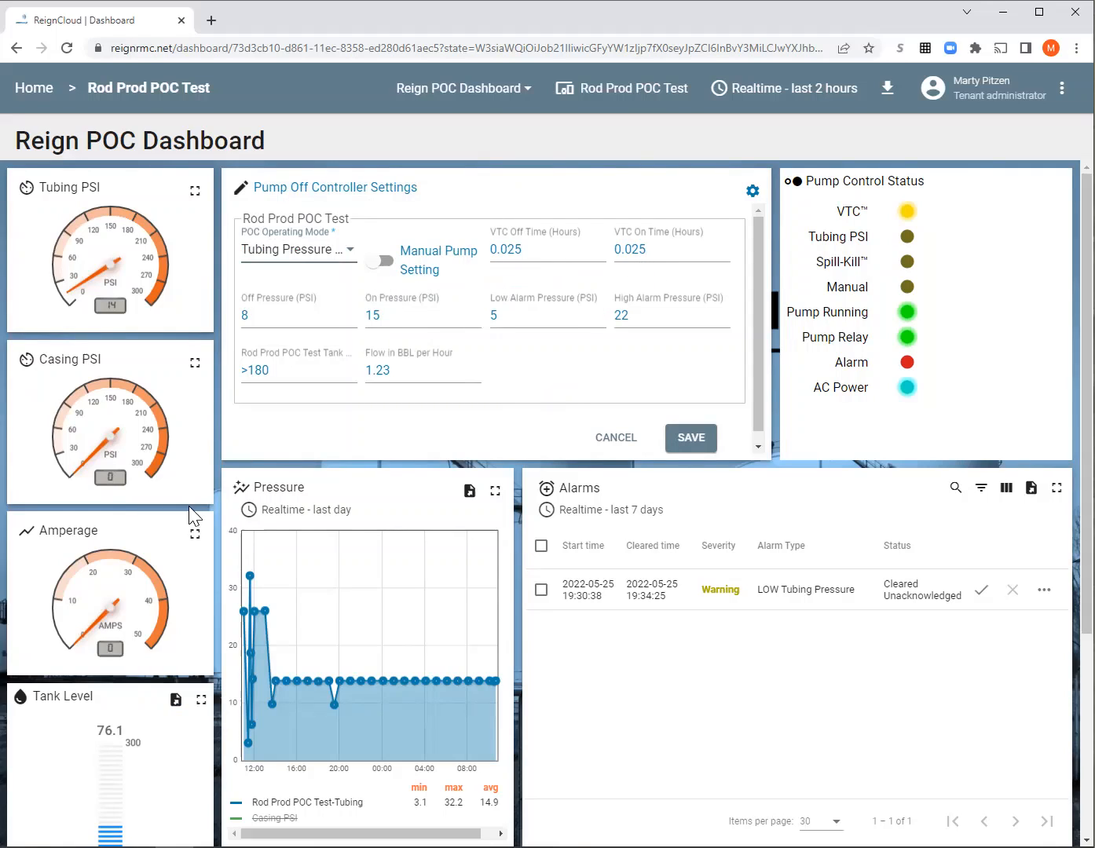
{"action": "mouse_move", "coordinate": [259, 611]}
{"action": "double_click", "coordinate": [395, 311]}
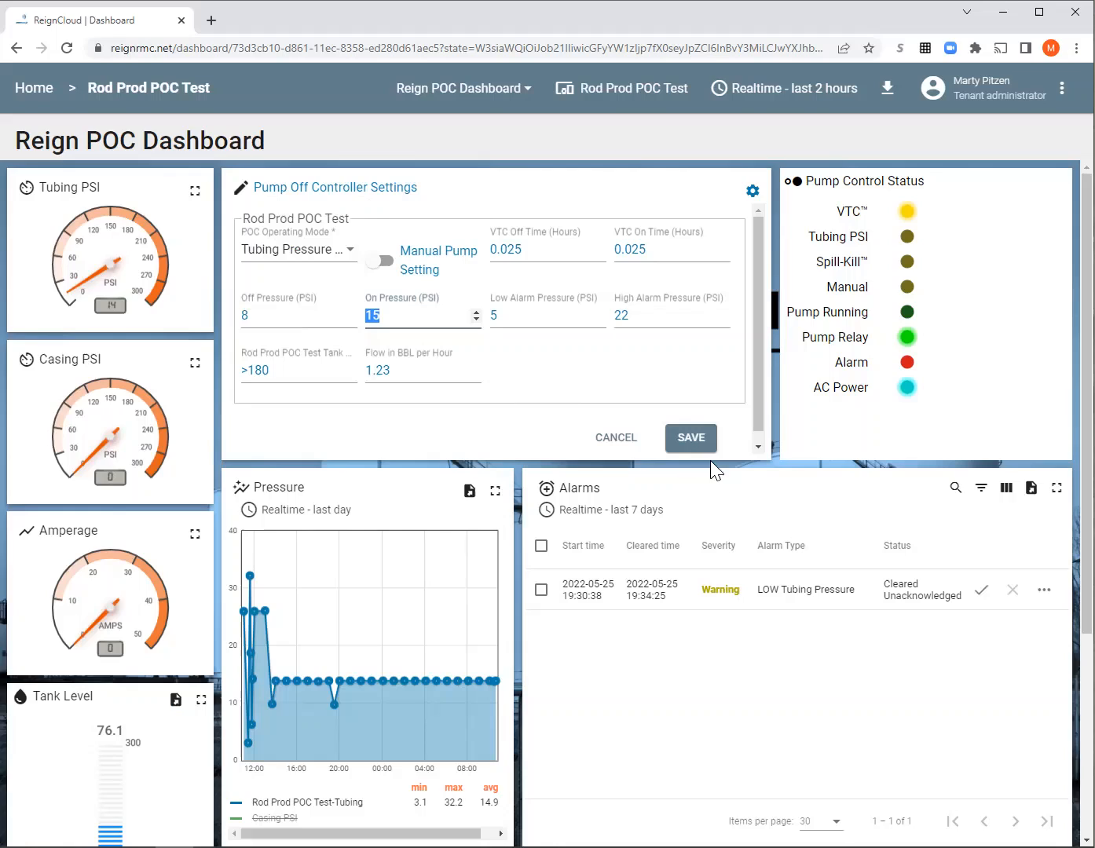
{"action": "left_click", "coordinate": [691, 438]}
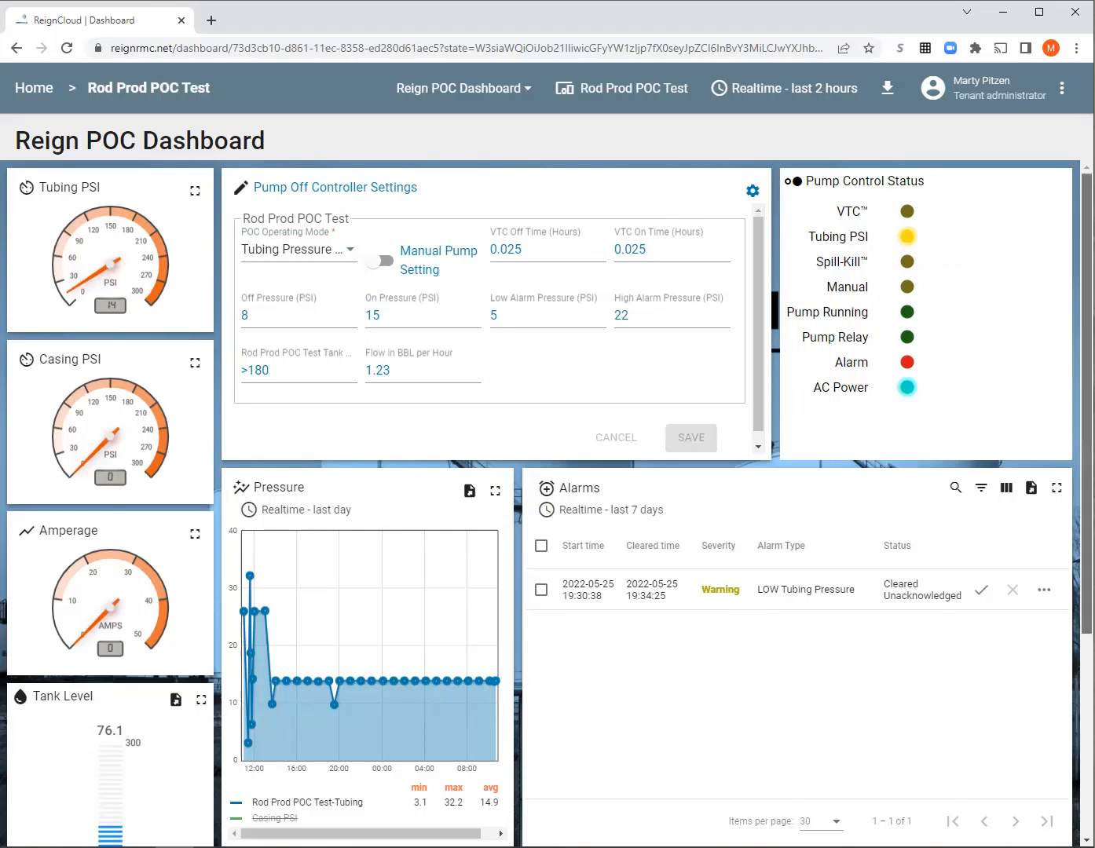
{"action": "scroll", "coordinate": [1087, 471], "scroll_direction": "down", "scroll_amount": 2}
{"action": "scroll", "coordinate": [908, 655], "scroll_direction": "down", "scroll_amount": 2}
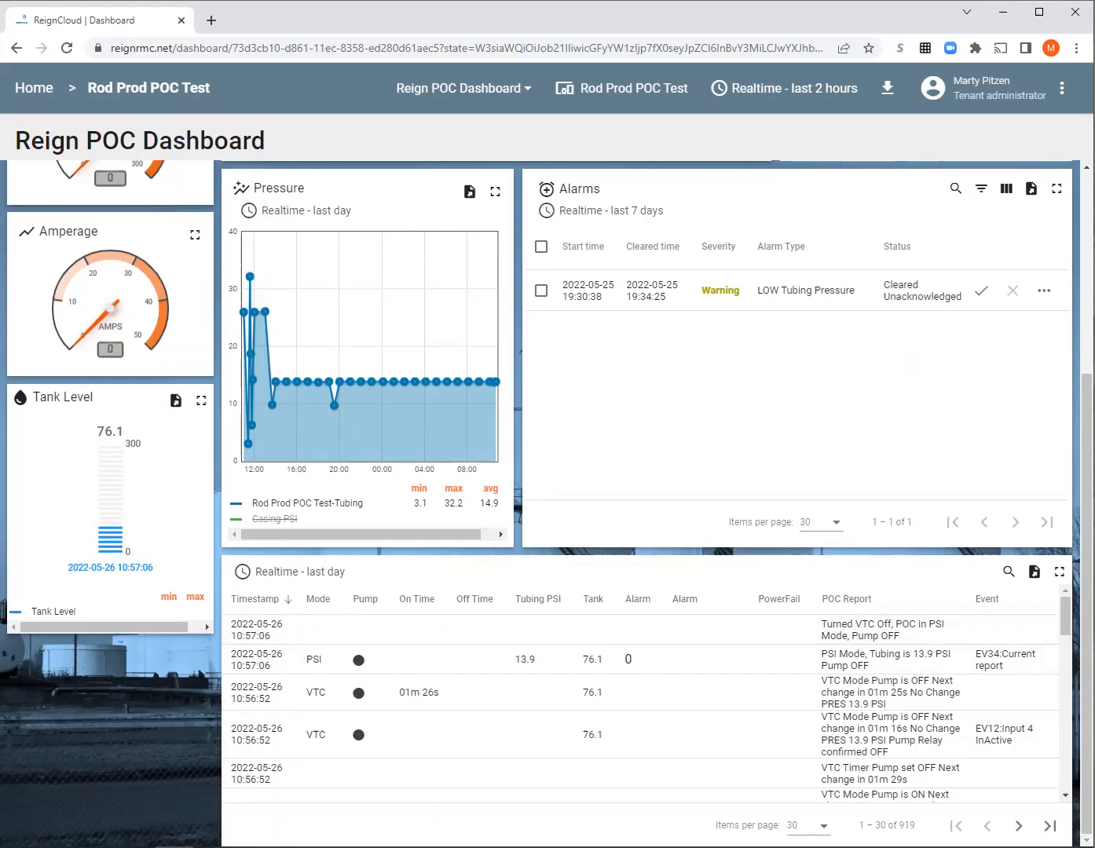
Step: View the Alarms table's filter options for status, severity and type, and close them without changes
{"action": "scroll", "coordinate": [823, 583], "scroll_direction": "up", "scroll_amount": 4}
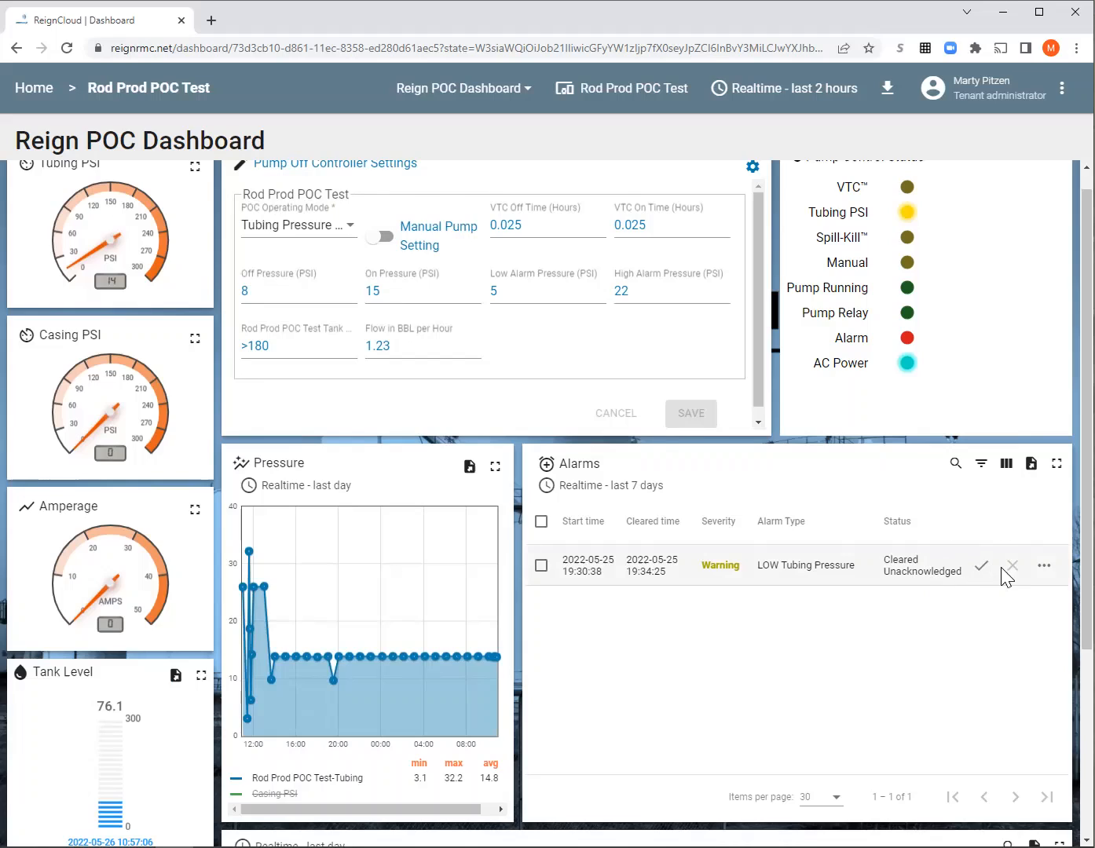
{"action": "left_click", "coordinate": [985, 466]}
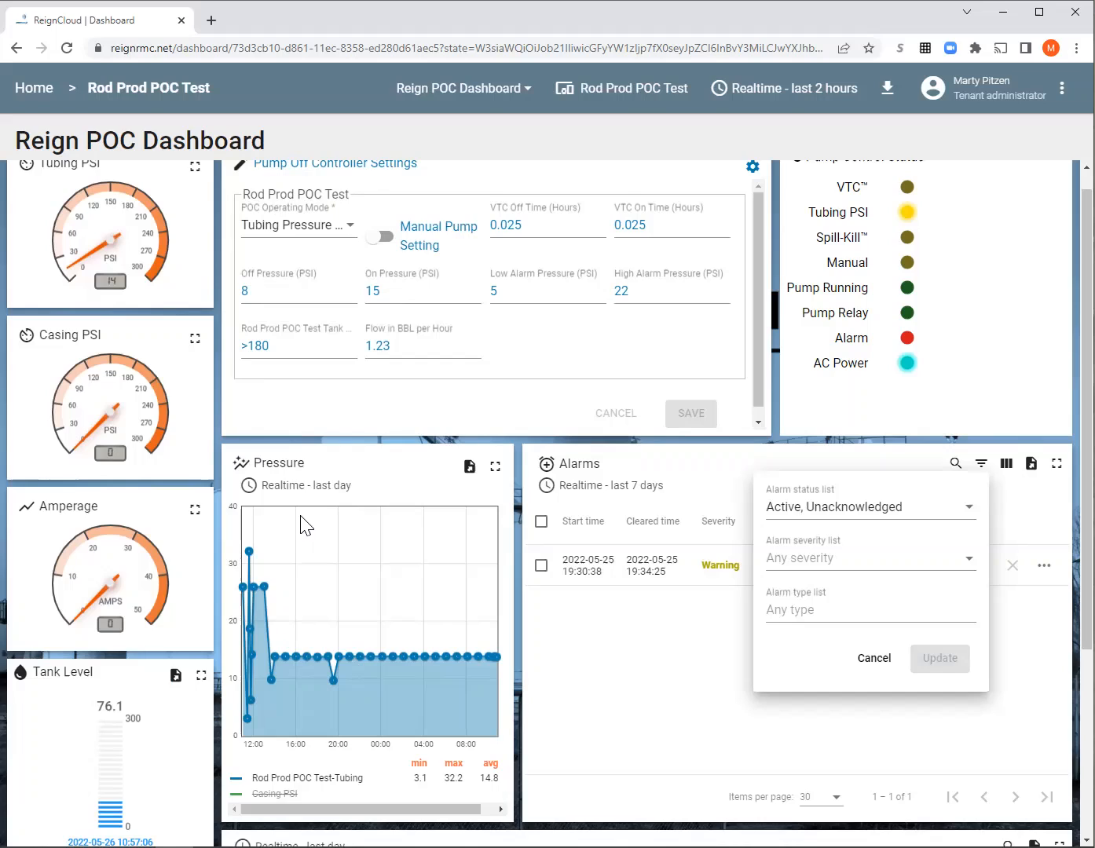
{"action": "left_click", "coordinate": [318, 497]}
Step: Set the Pressure chart's time window to the last 7 days and zoom in on the stretch from about May 24 to May 26
{"action": "left_click", "coordinate": [321, 496]}
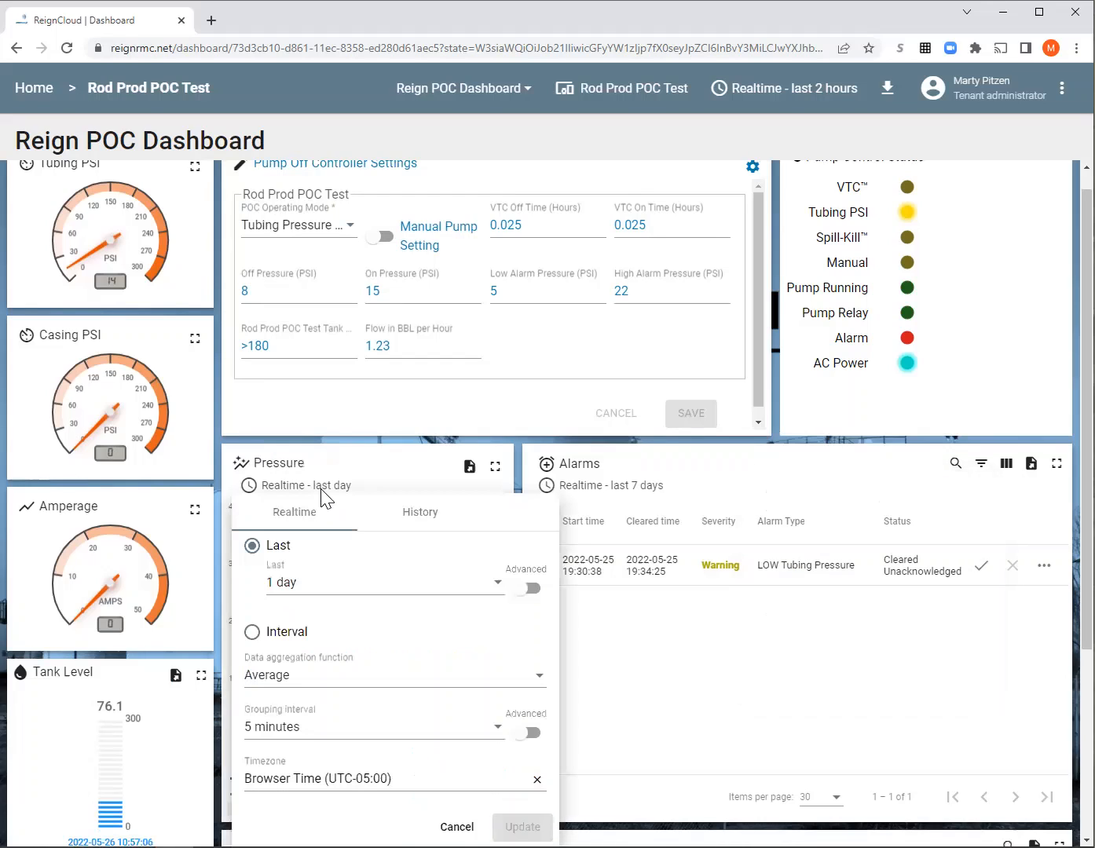
{"action": "left_click", "coordinate": [309, 583]}
{"action": "left_click", "coordinate": [281, 619]}
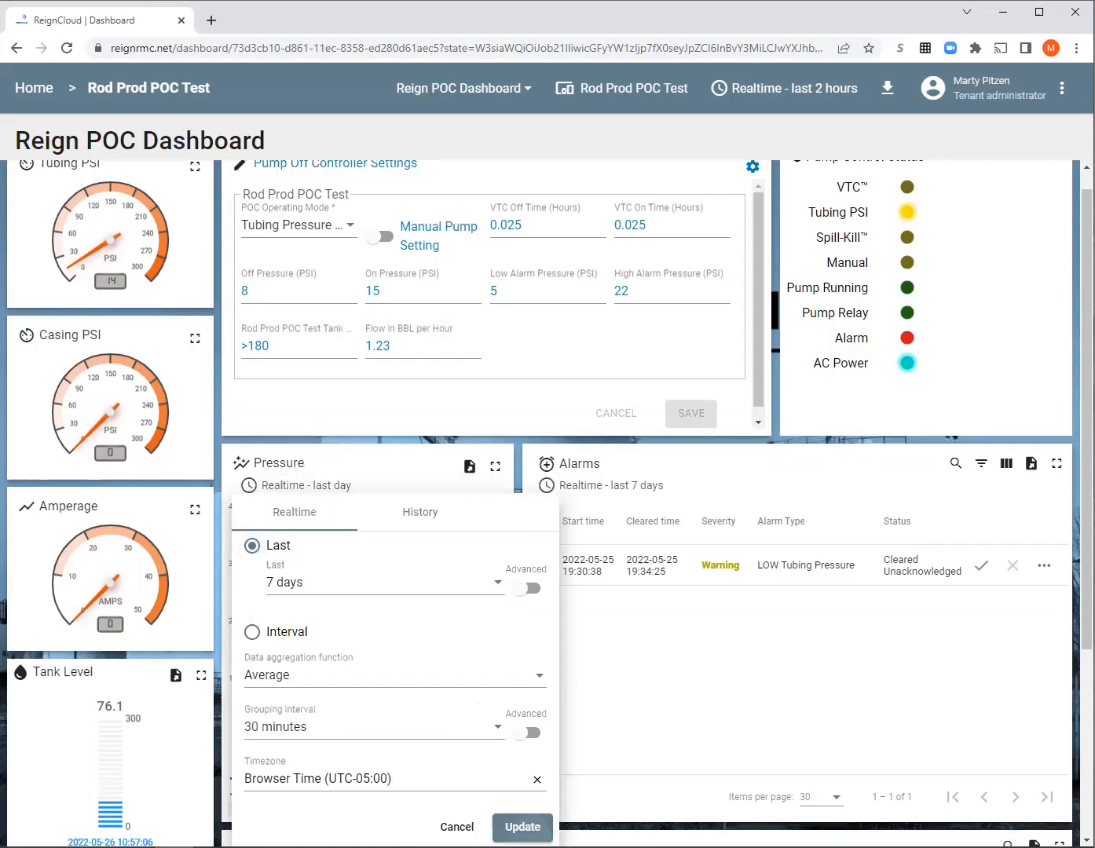
{"action": "left_click", "coordinate": [523, 828]}
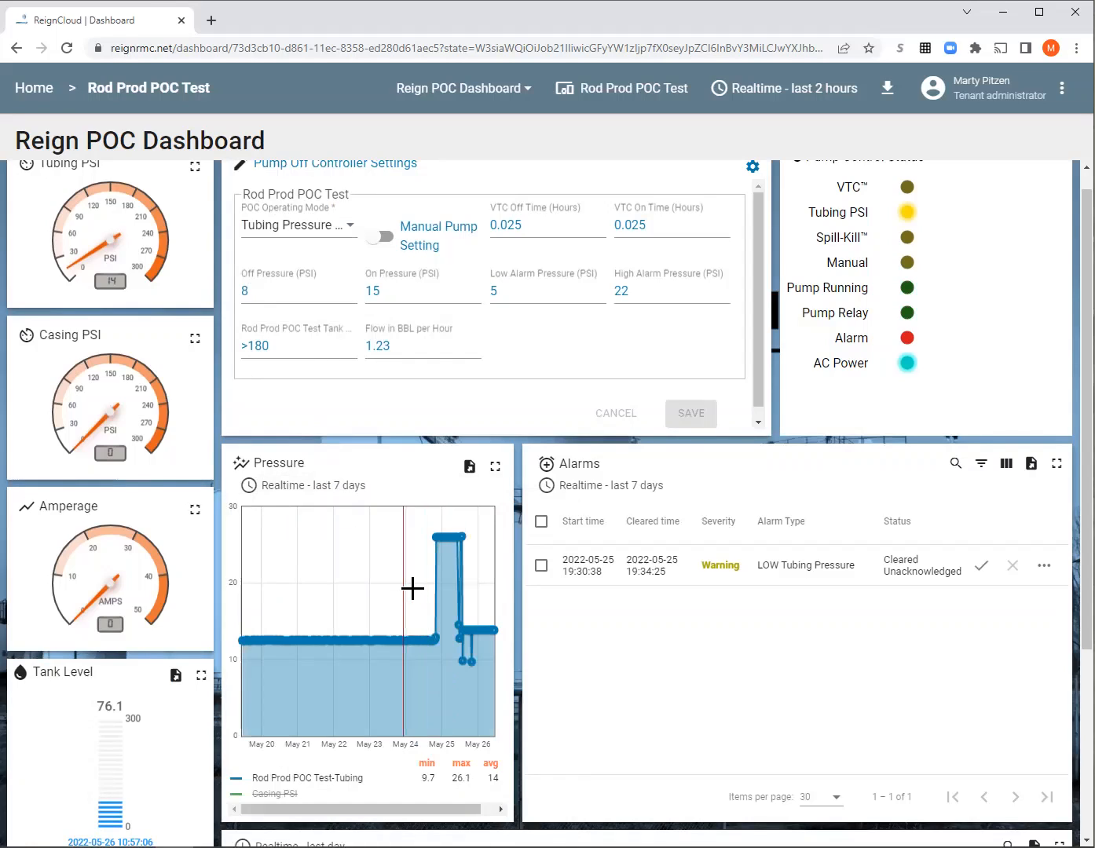
{"action": "left_click_drag", "start_coordinate": [433, 586], "coordinate": [485, 594]}
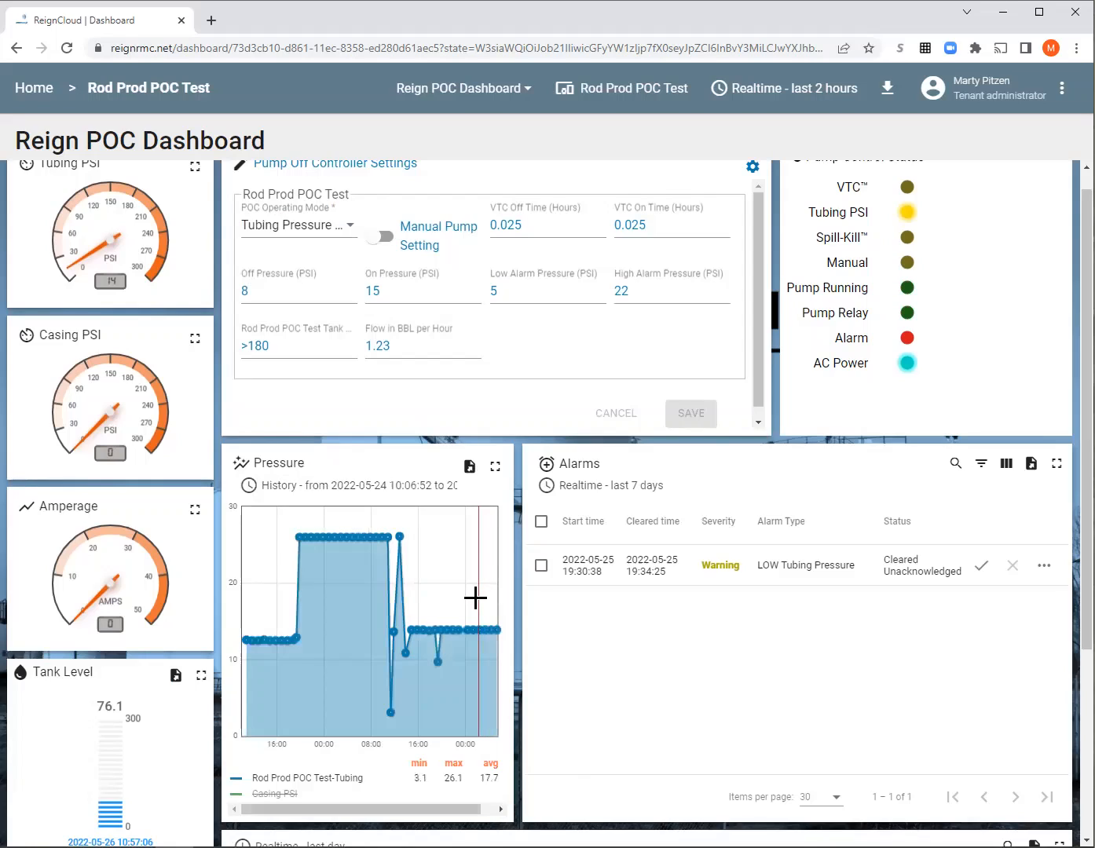
Step: Open the data export options for the Pressure chart
{"action": "left_click", "coordinate": [470, 468]}
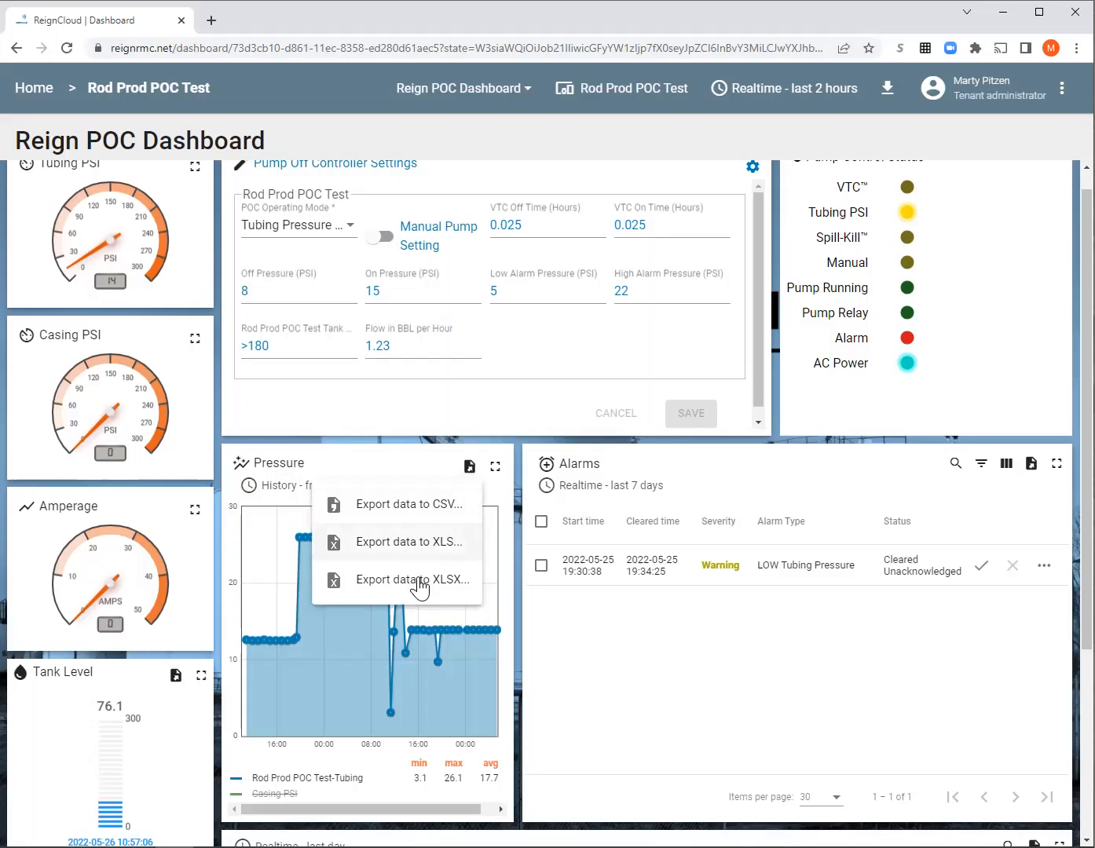